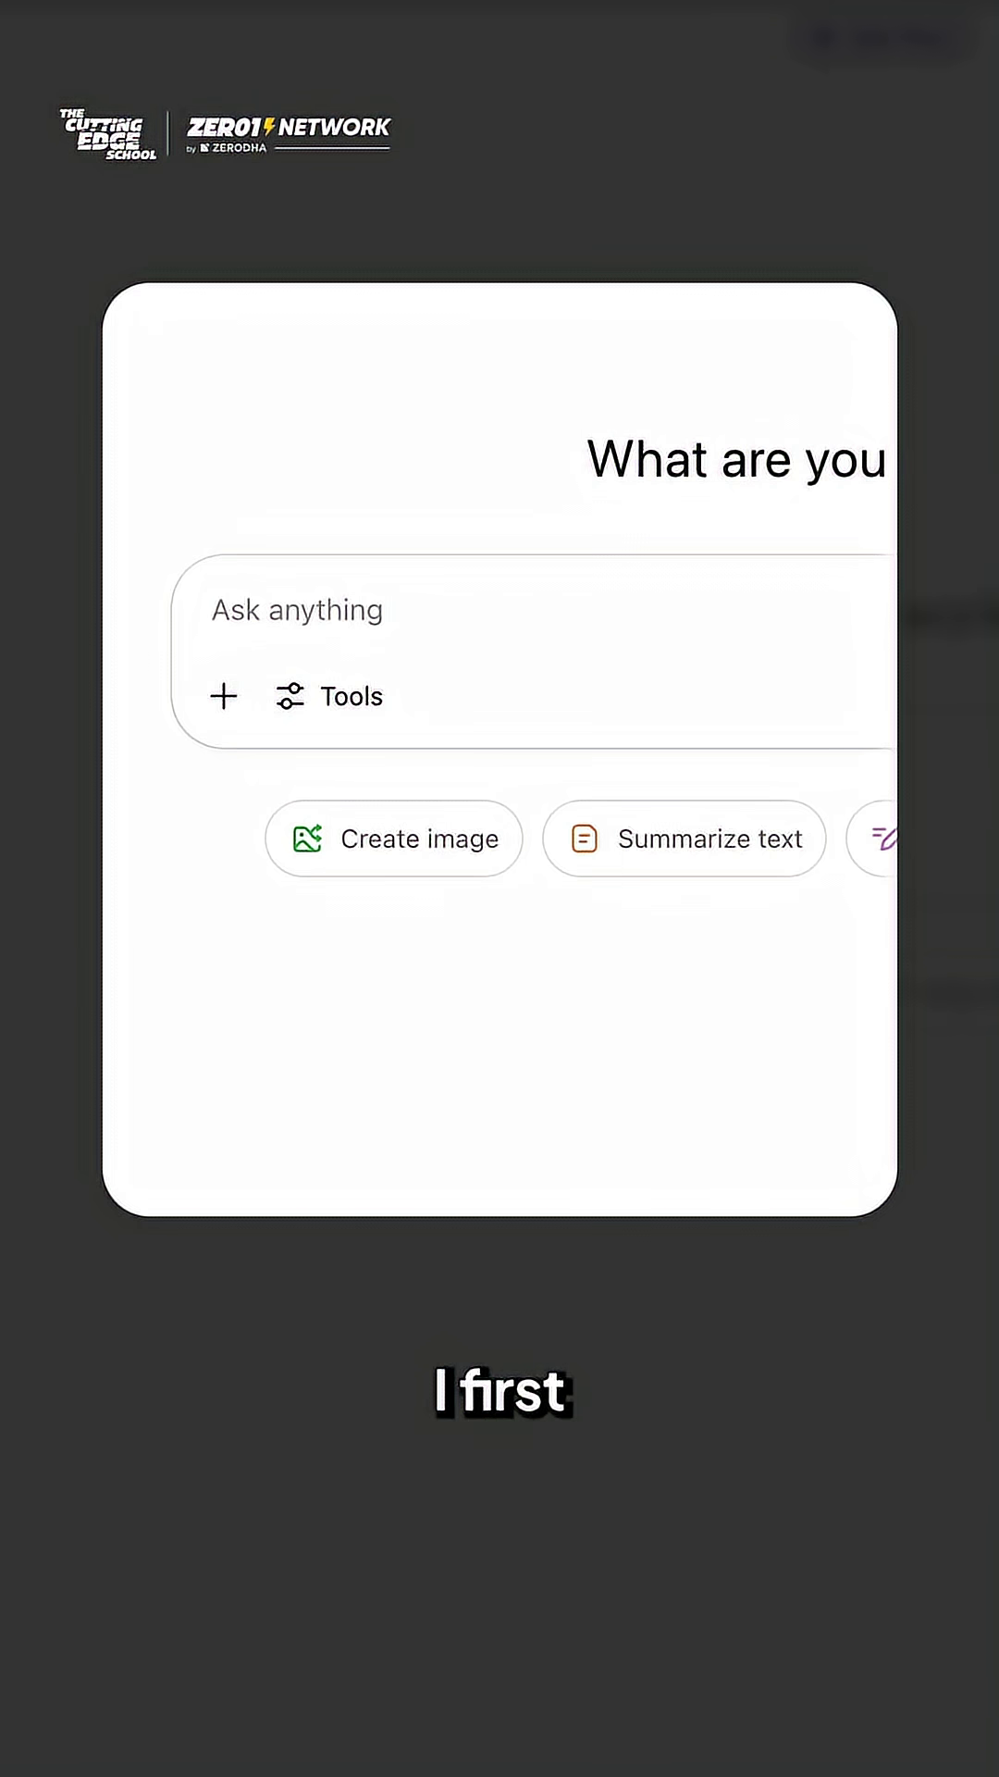
Attach the portrait photo to the ChatGPT prompt for the Gritty Urban Metro grade
drag(429, 636, 433, 645)
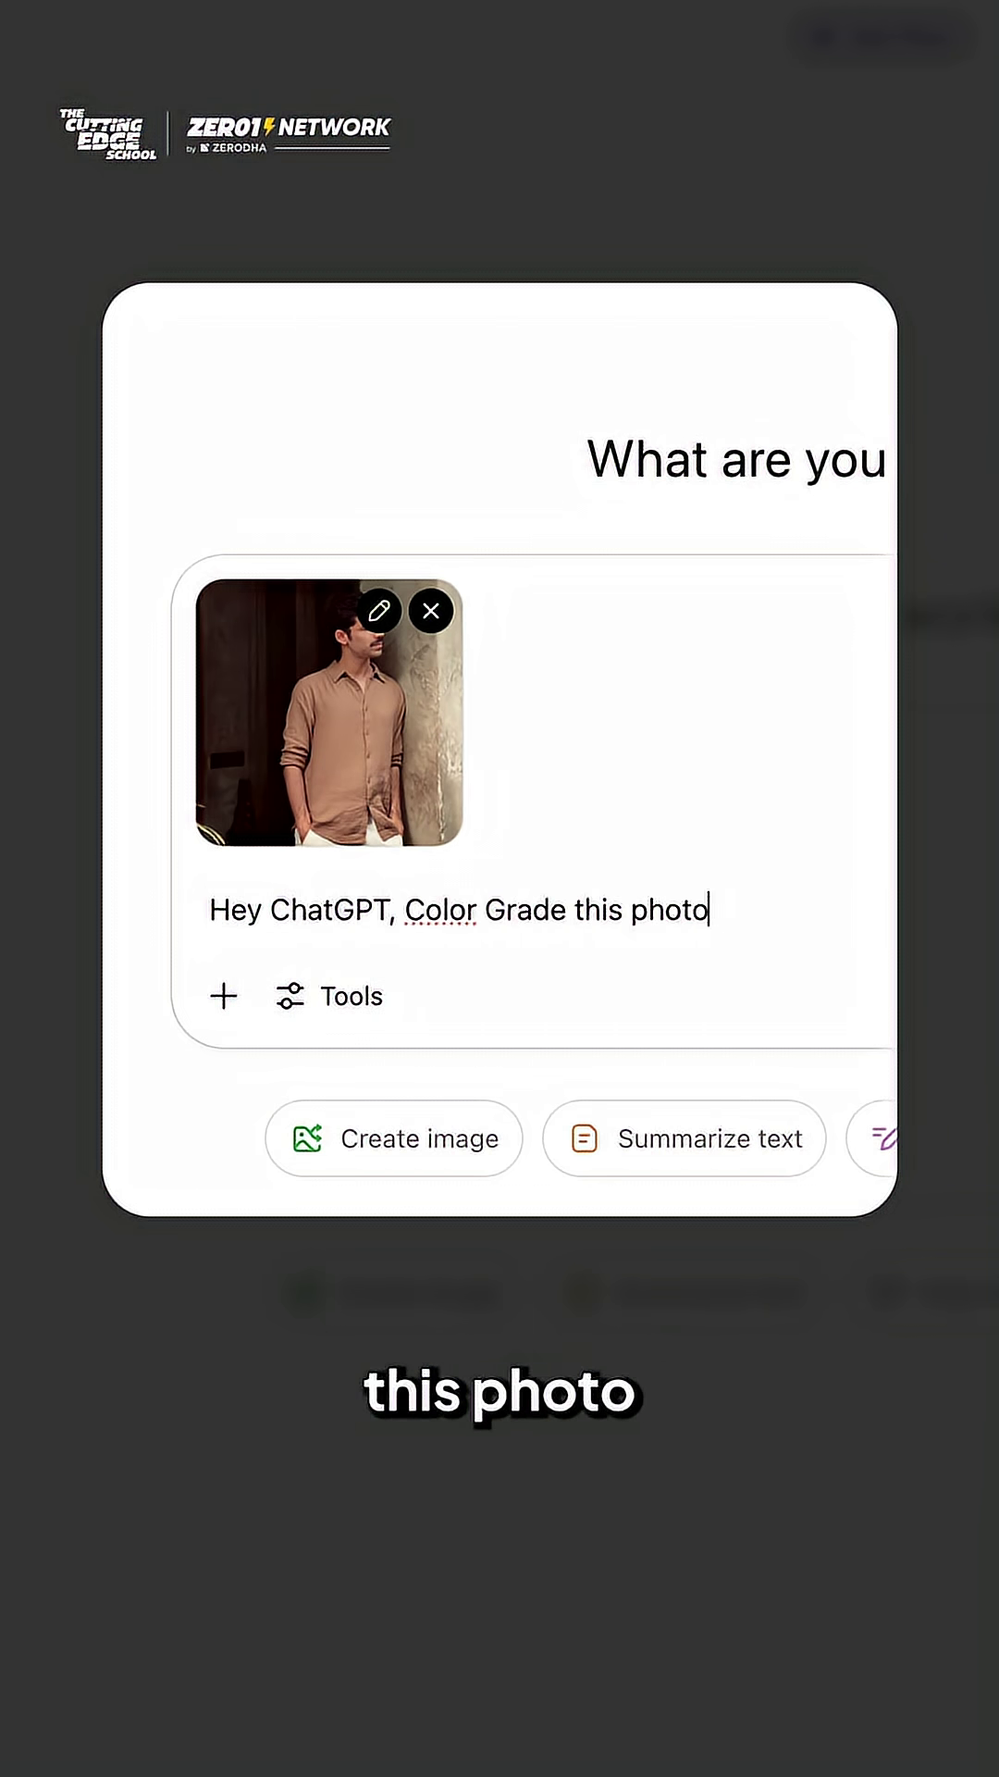
text(into Gritty)
text( Urb)
text(an M)
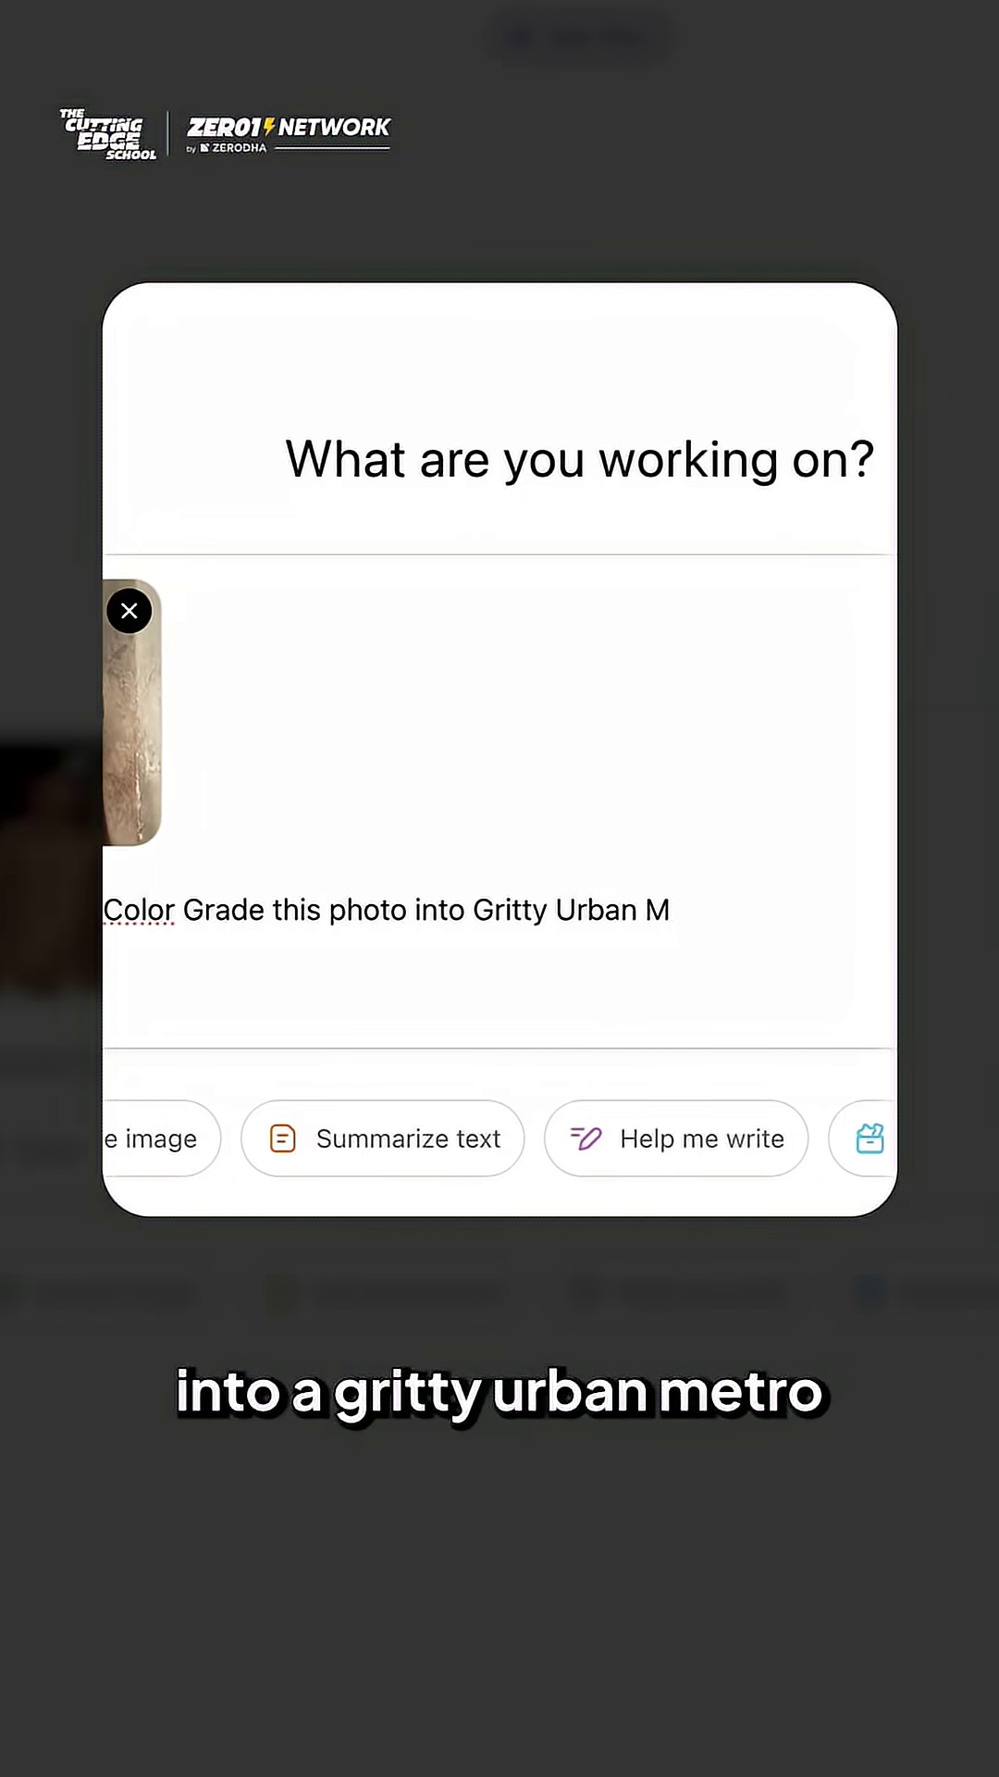
text(etro (Subway documentae)
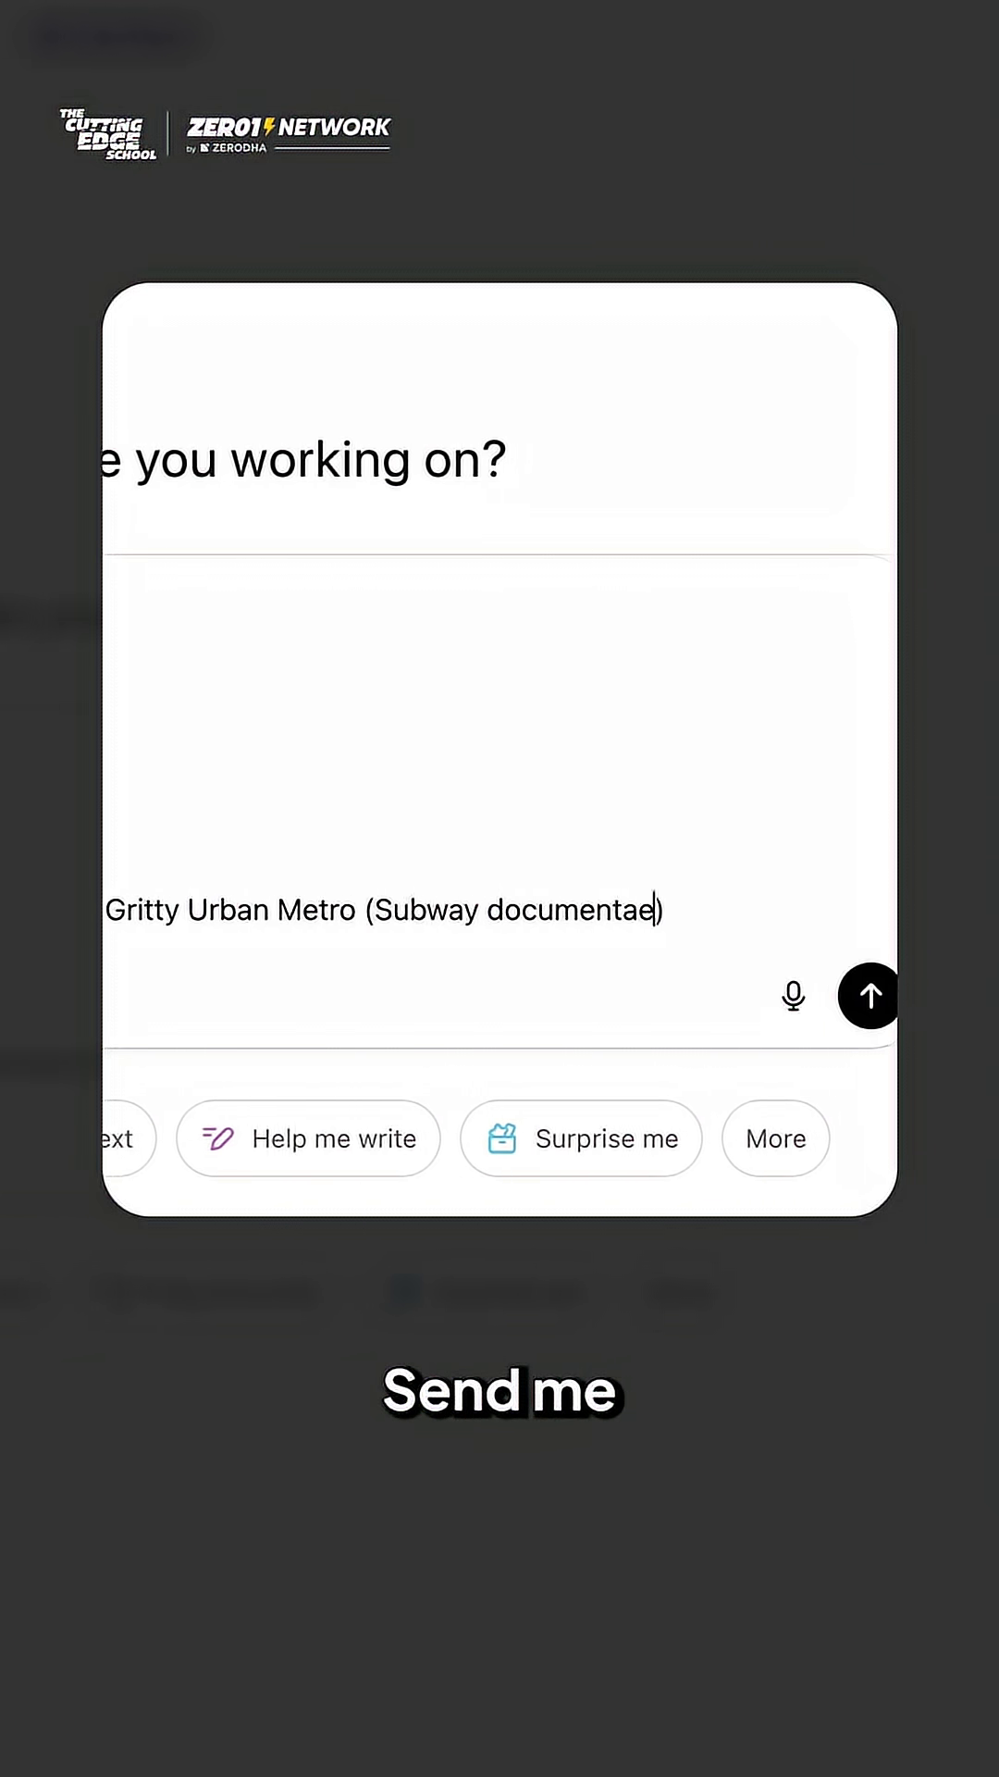
text(y vibe). Send me the color graded photo and .cube file ()
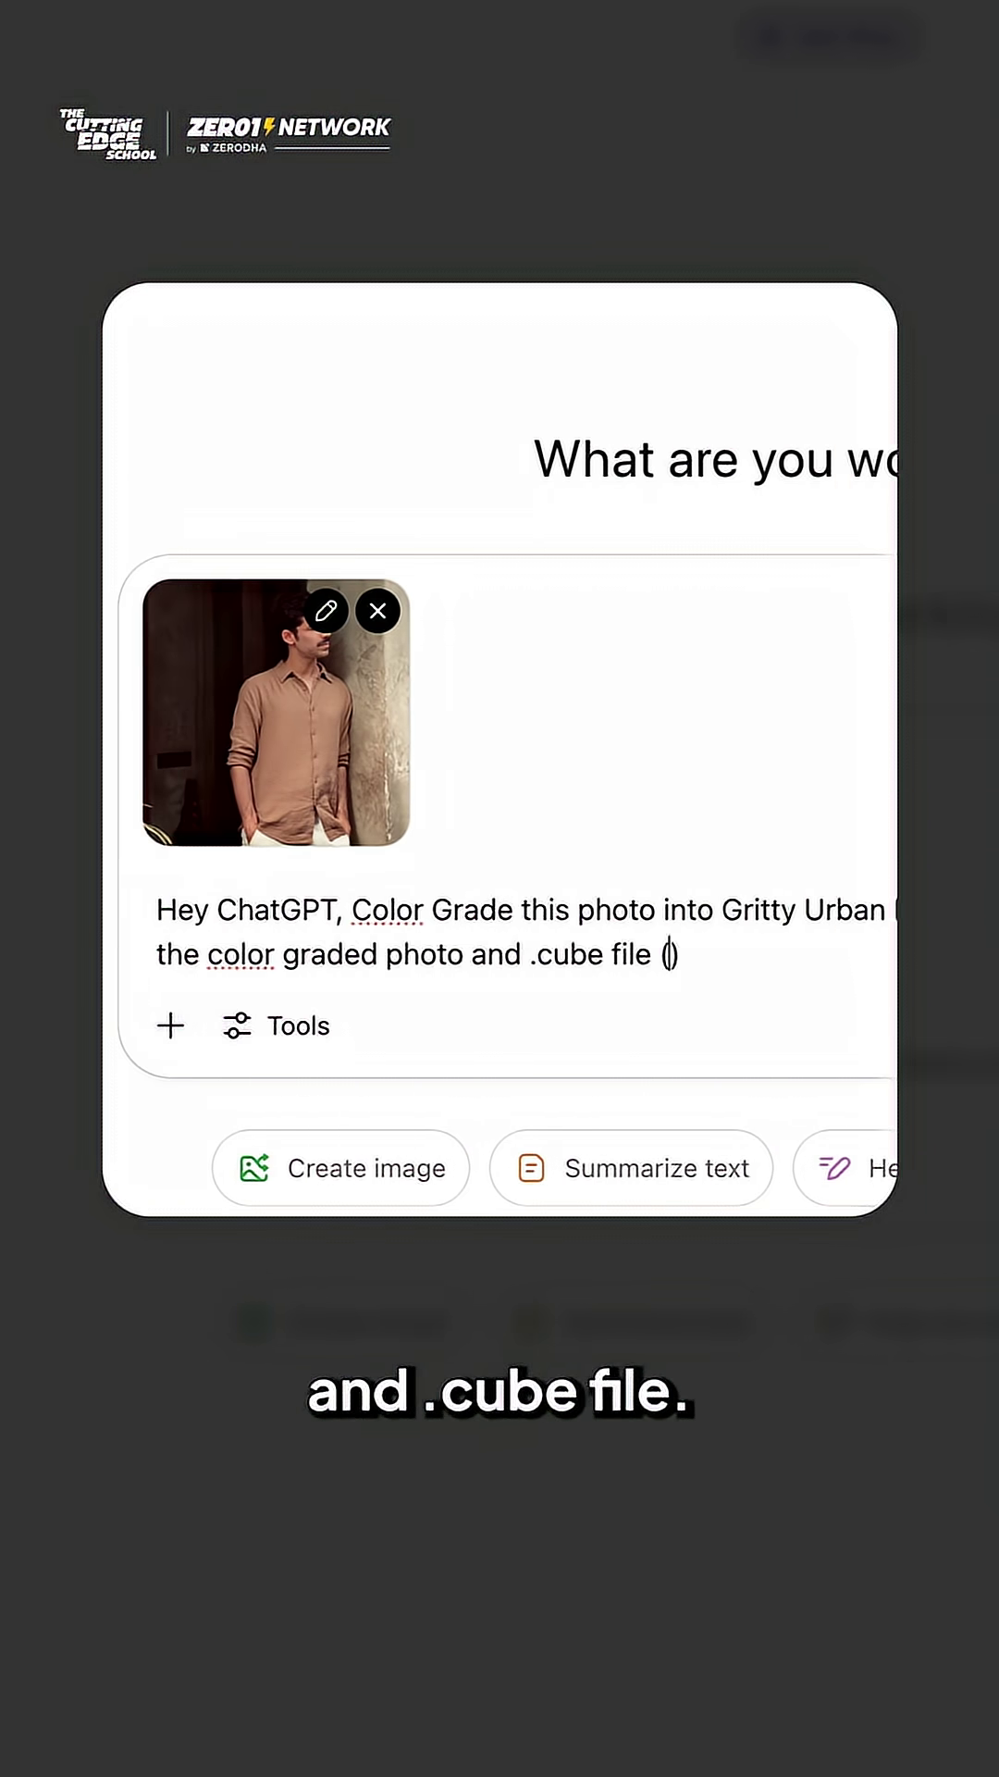
text(LUT file))
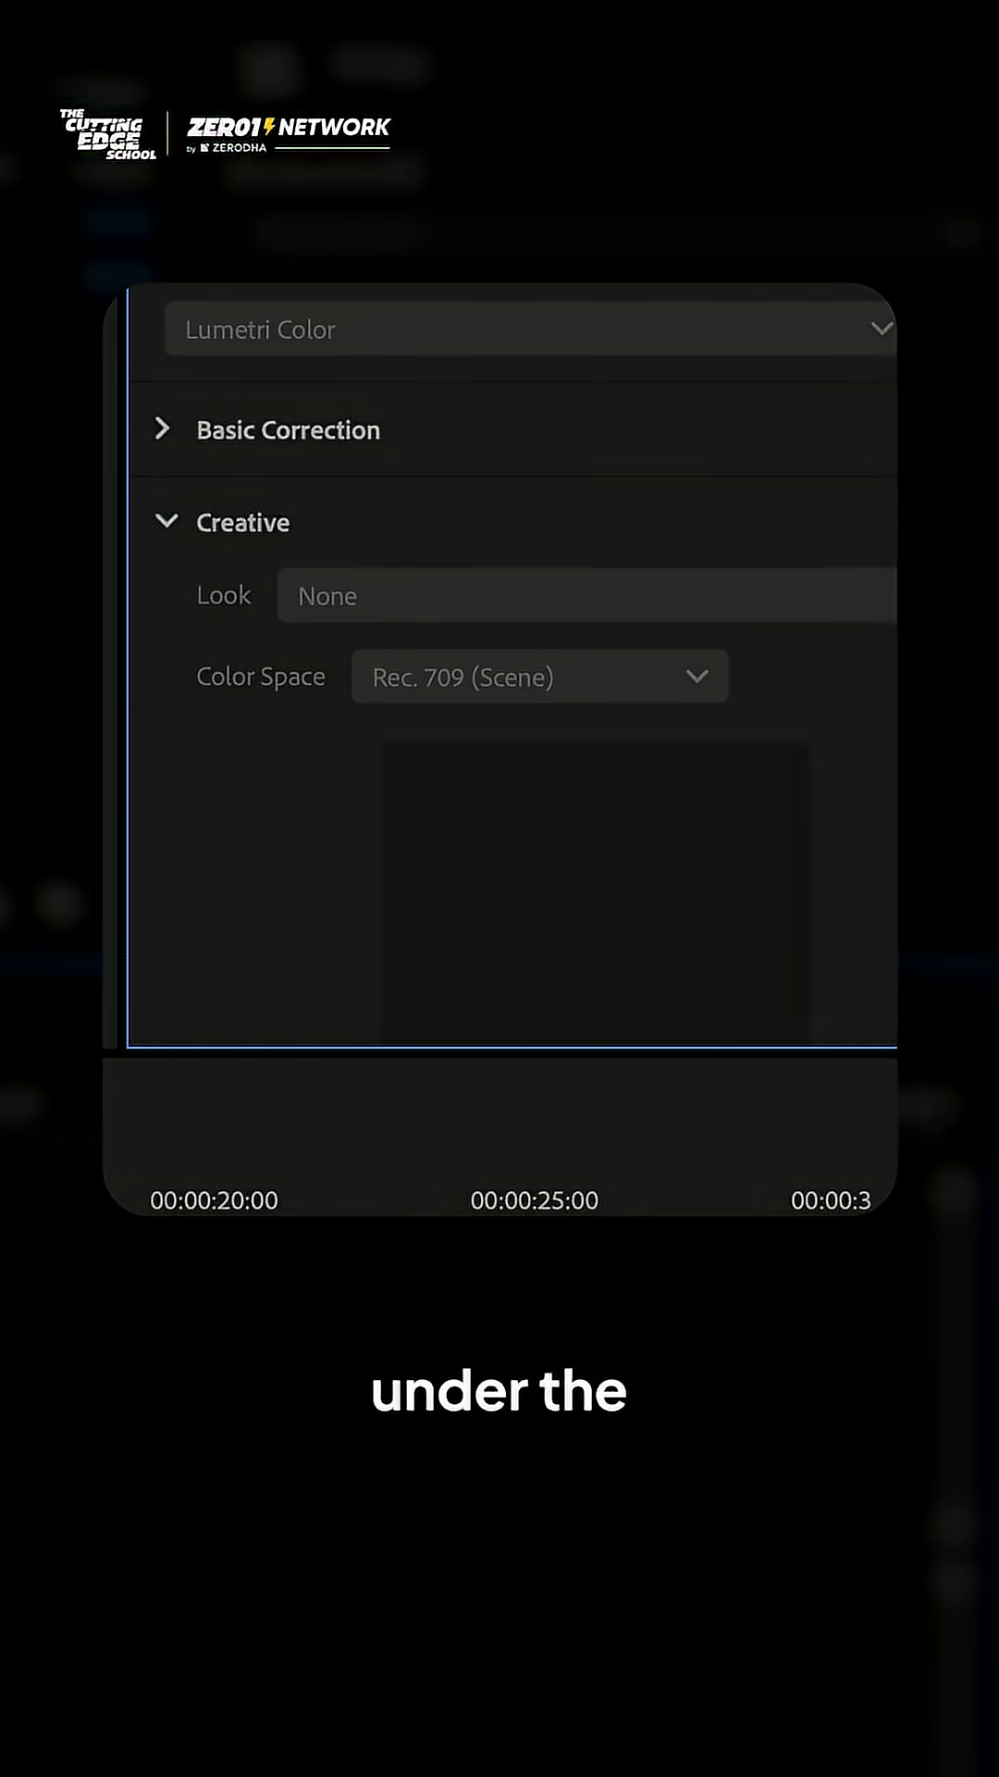
Open the Creative Look dropdown in Lumetri Color to reach Browse
click(452, 601)
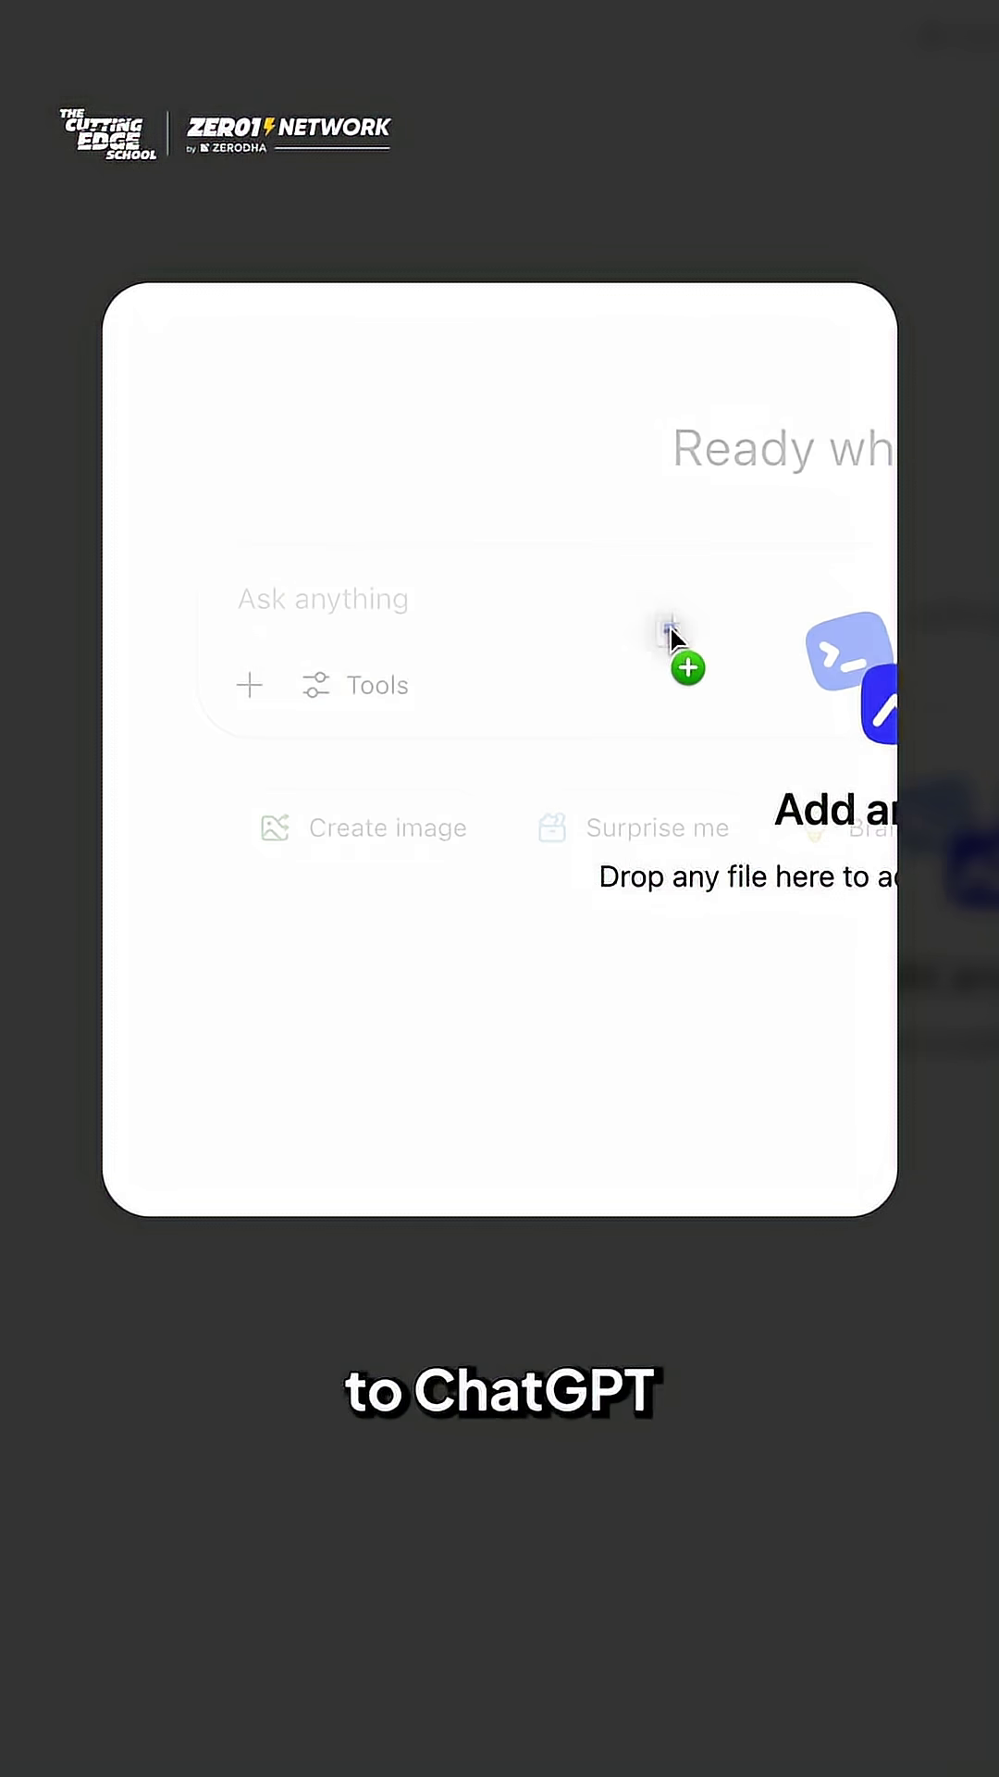
Drag the purple Avatar film still onto the new ChatGPT prompt
drag(671, 631, 709, 681)
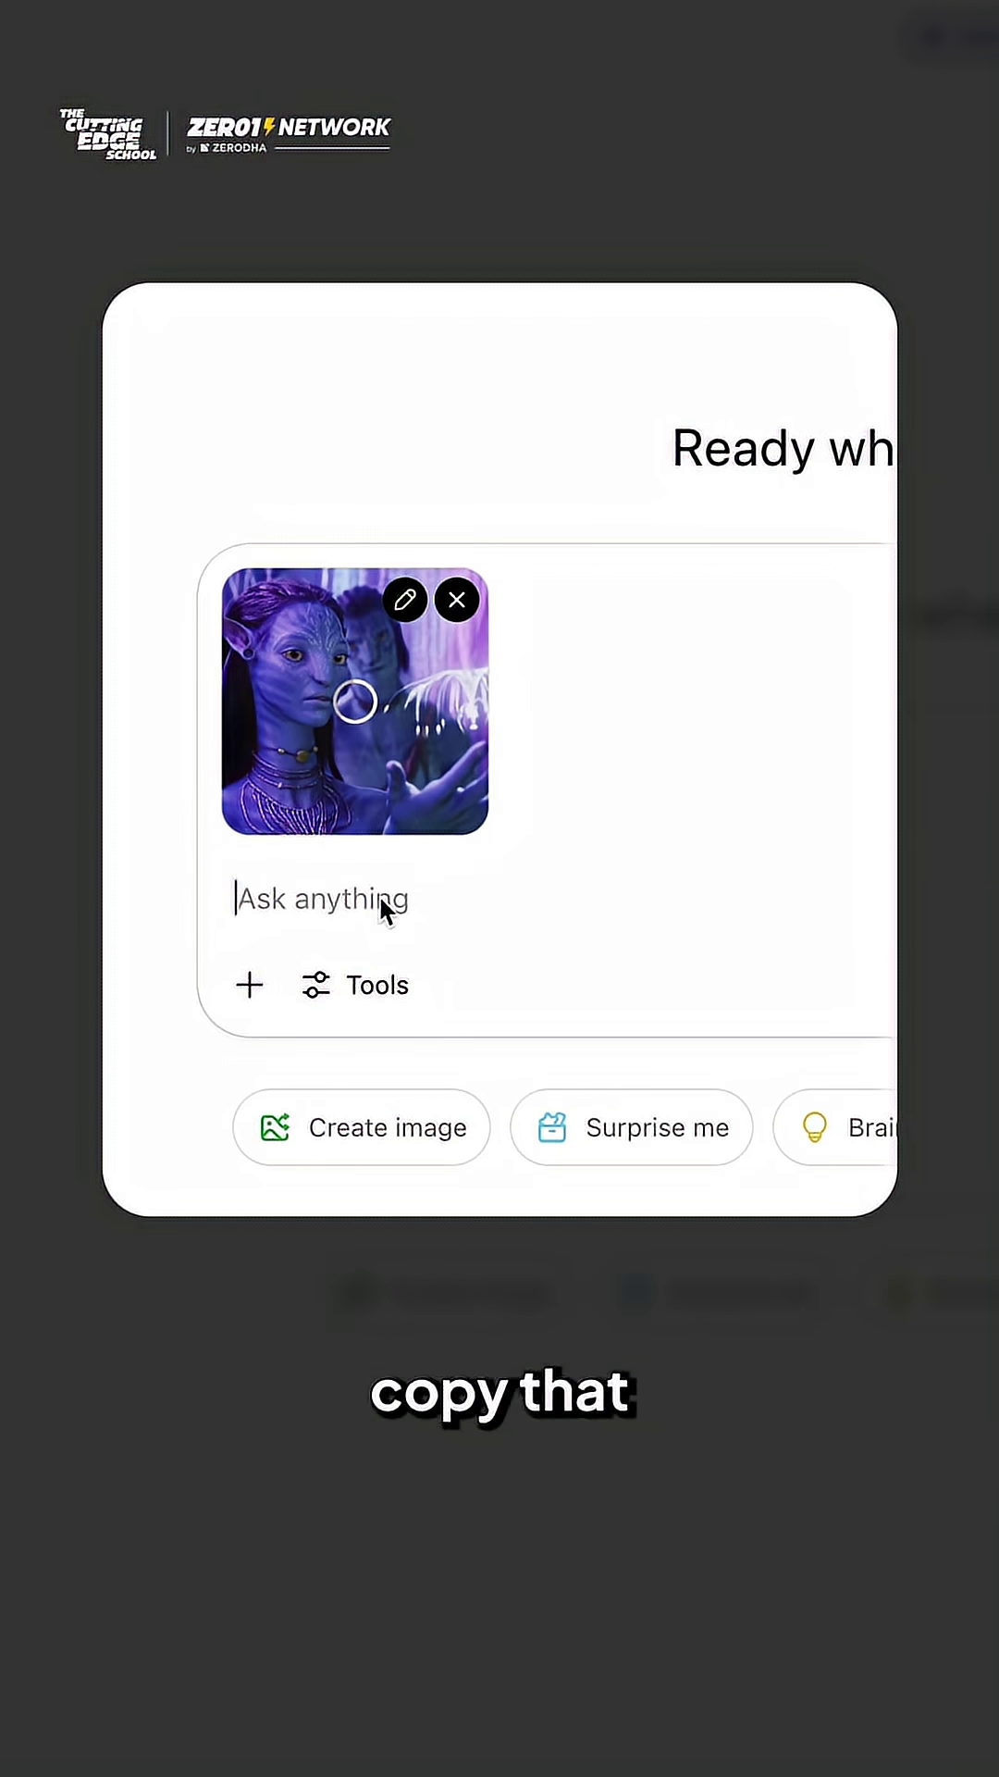